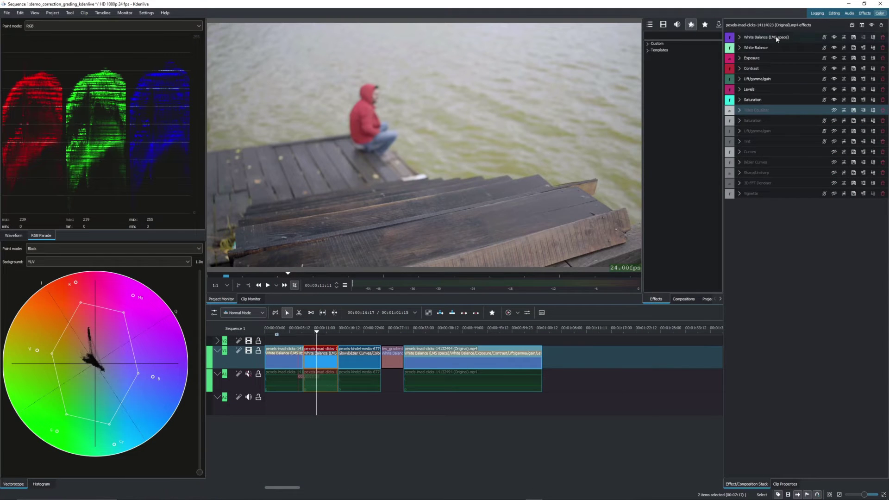
Check the second Saturation effect's settings, then collapse it
click(760, 120)
click(739, 120)
click(739, 121)
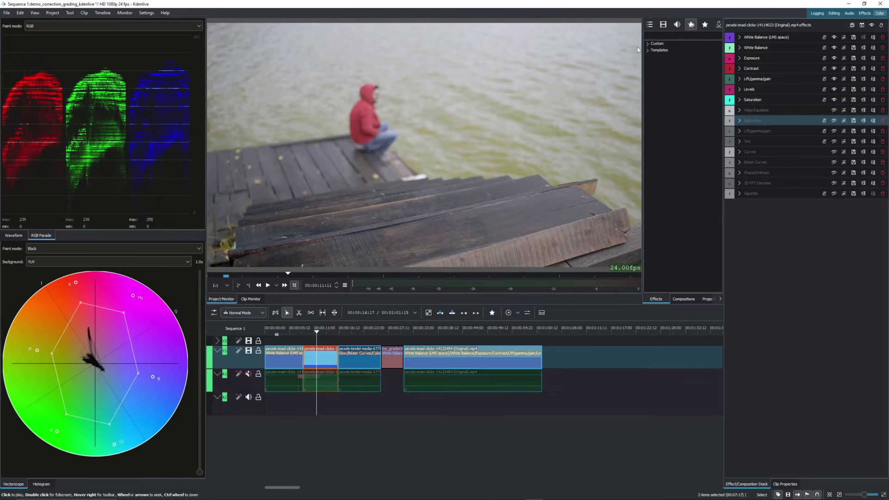
Move 3D FFT Denoiser to the bottom of the stack and Sharp/Unsharp below Vignette
click(648, 50)
click(667, 64)
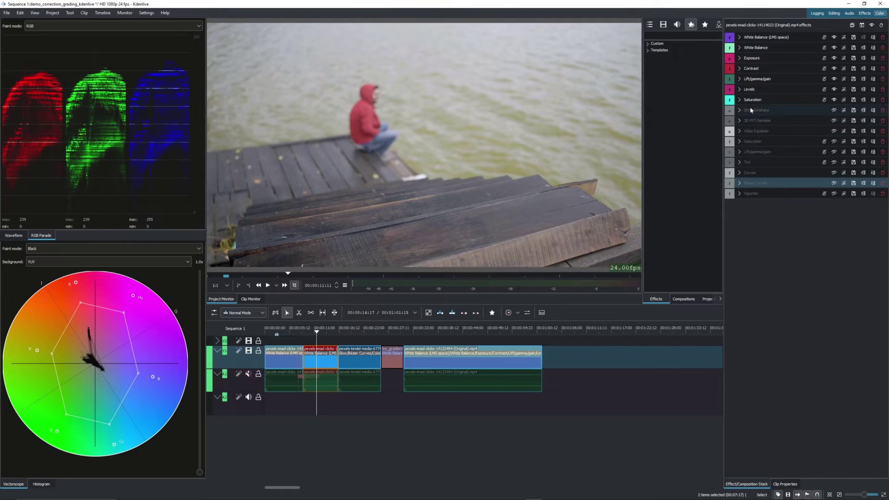
drag(762, 122, 785, 234)
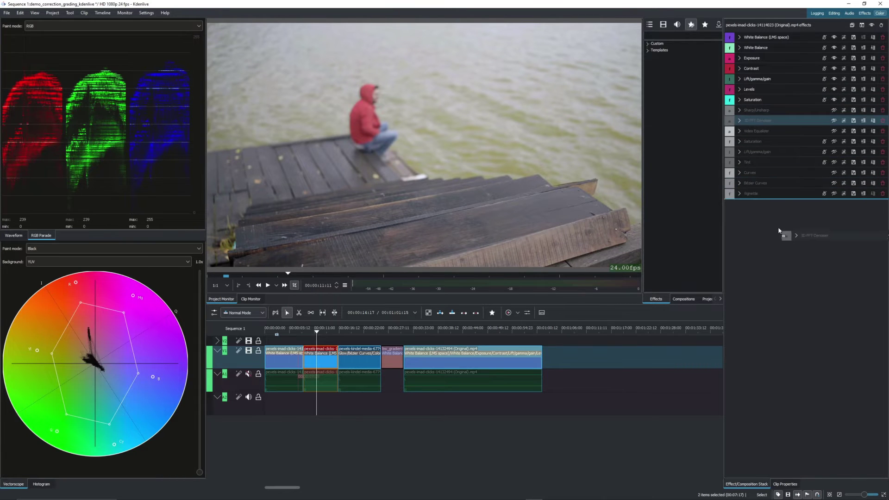
drag(762, 112, 786, 172)
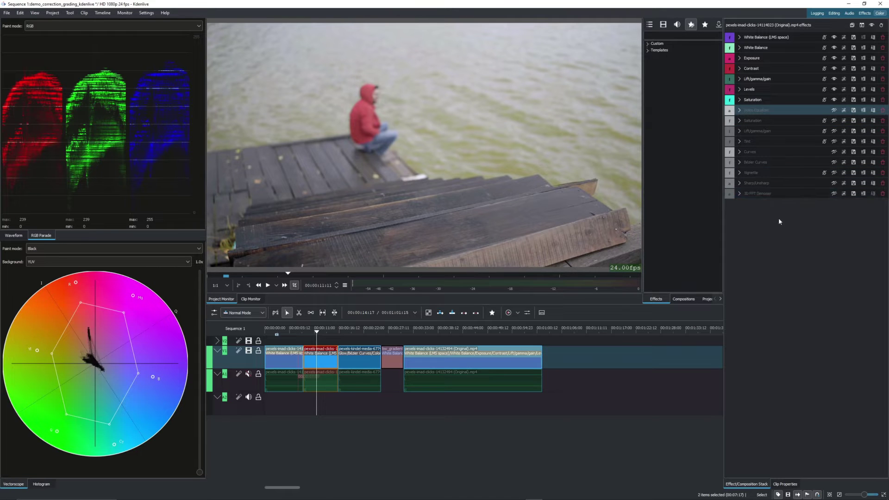
Enable the Video Equalizer and confirm its contrast 1.12 and brightness -0.01
click(730, 110)
click(739, 110)
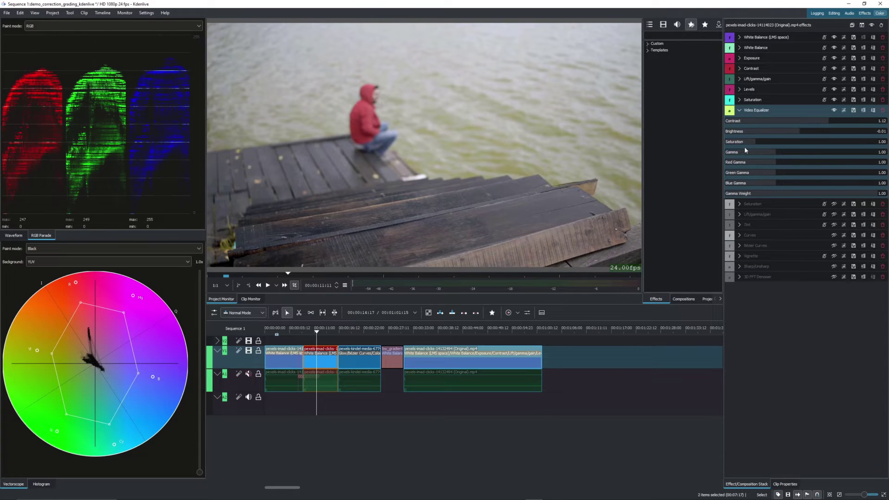
click(739, 110)
click(741, 111)
click(740, 110)
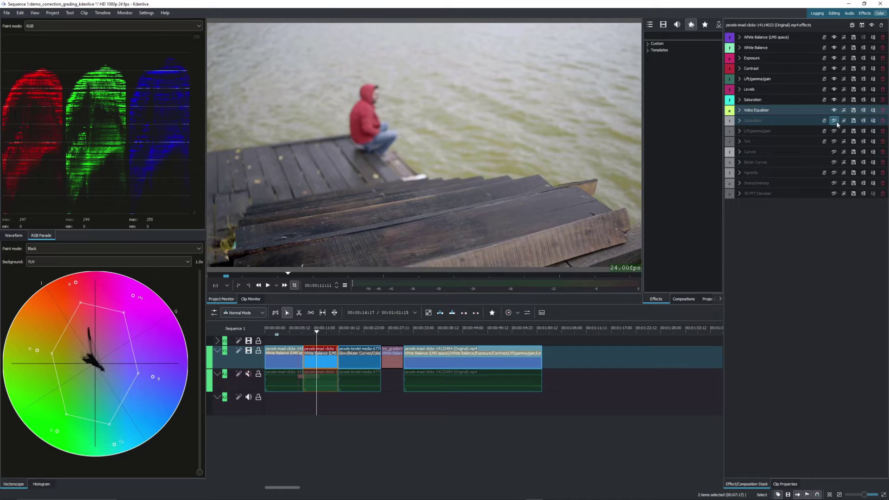
Enable the second Saturation effect (146) and check its amount
click(838, 123)
click(739, 121)
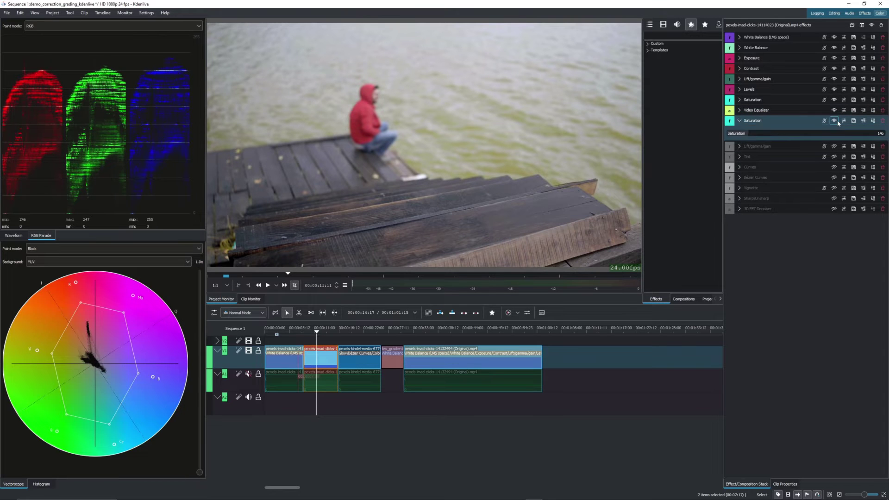
click(740, 120)
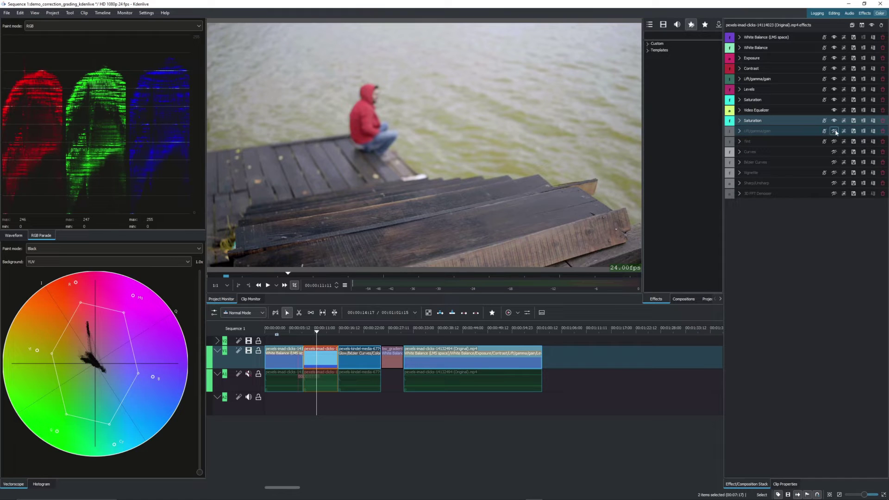
Enable Lift/gamma/gain and review its gamma wheels (R 0.929, G 1.148, B 1.313)
click(834, 131)
click(740, 132)
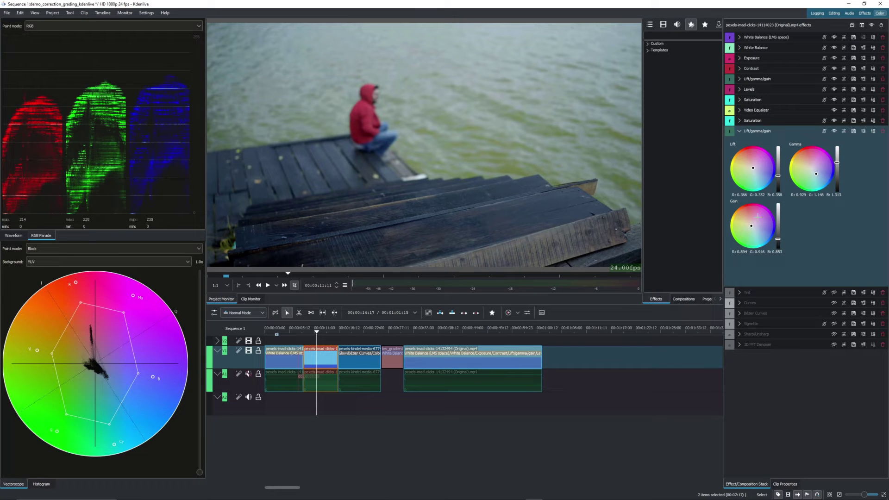
click(740, 133)
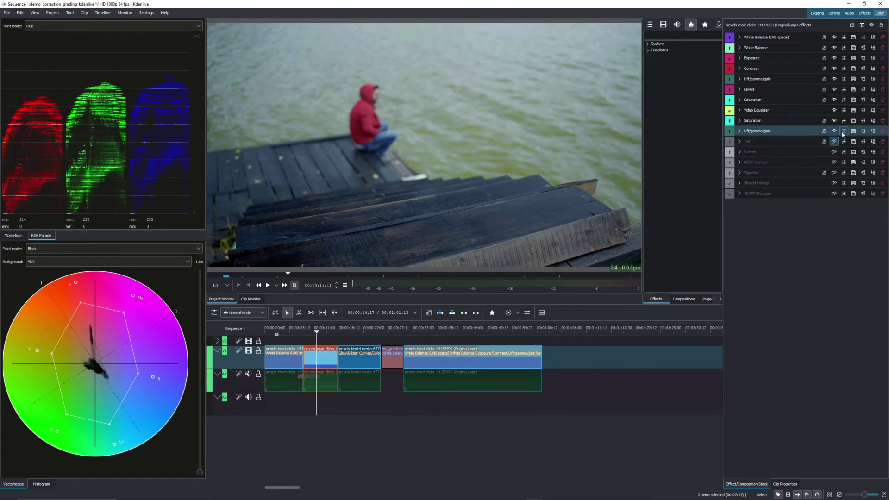
Enable Tint at amount 305, mapping black to dark green and white to pale cyan
click(799, 142)
double_click(800, 143)
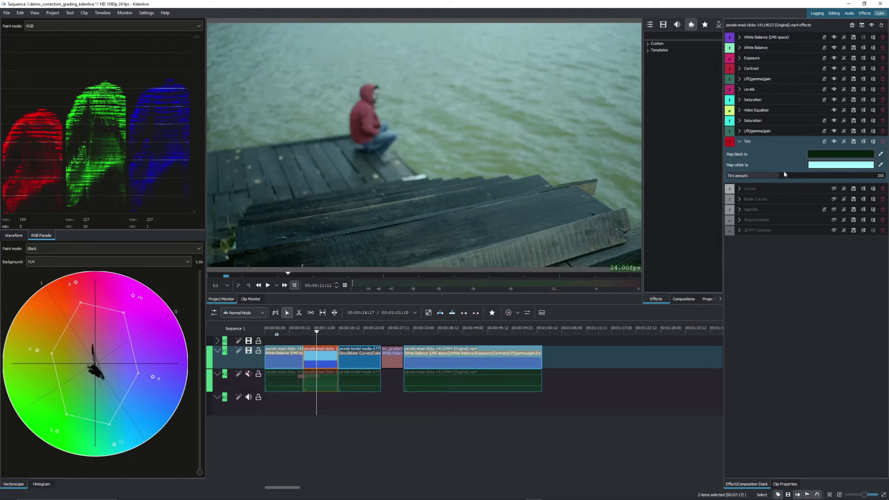
mouse_move(775, 177)
mouse_down()
mouse_move(755, 177)
mouse_move(887, 175)
mouse_move(812, 186)
mouse_move(772, 179)
mouse_up()
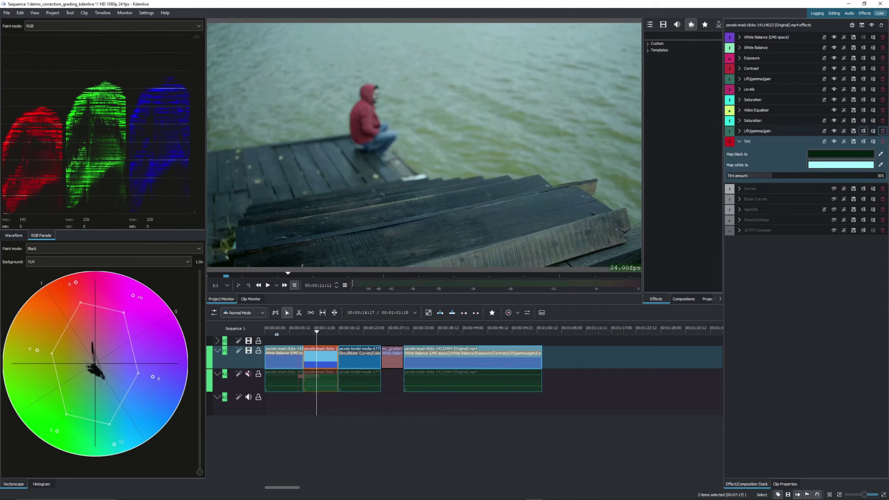
click(814, 155)
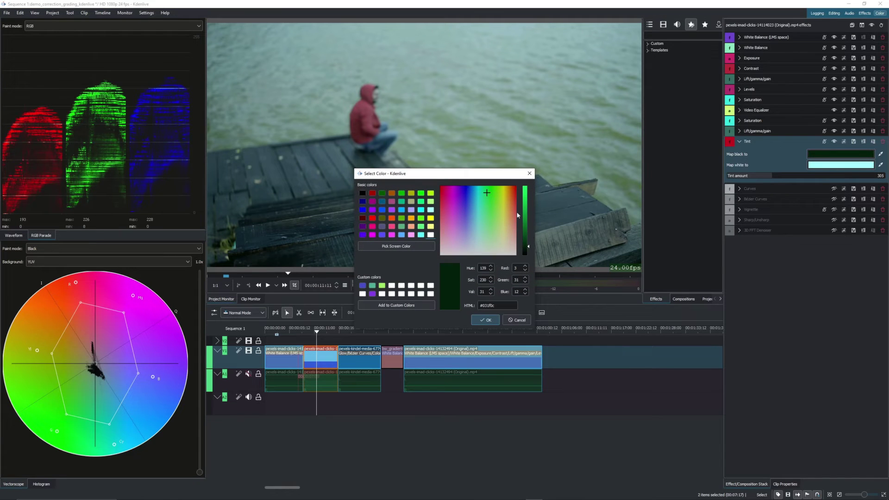
click(517, 320)
double_click(815, 141)
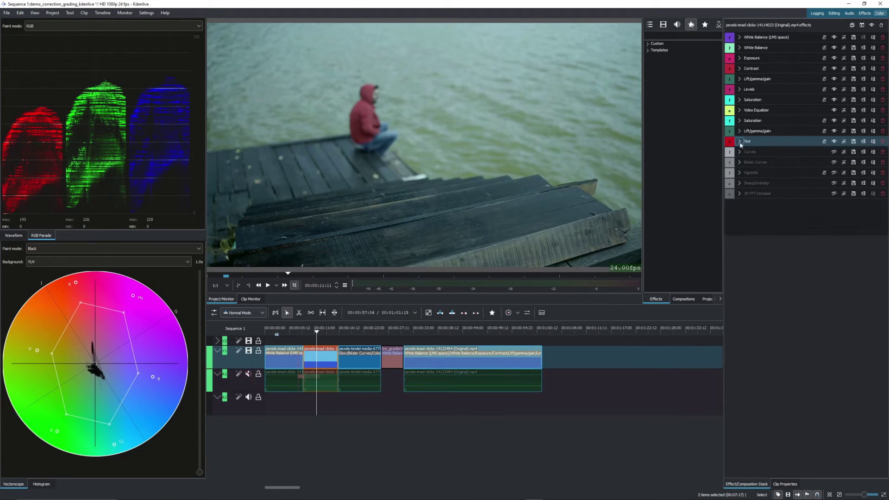
Enable the Curves effect and look over its curve editor
click(834, 152)
double_click(820, 151)
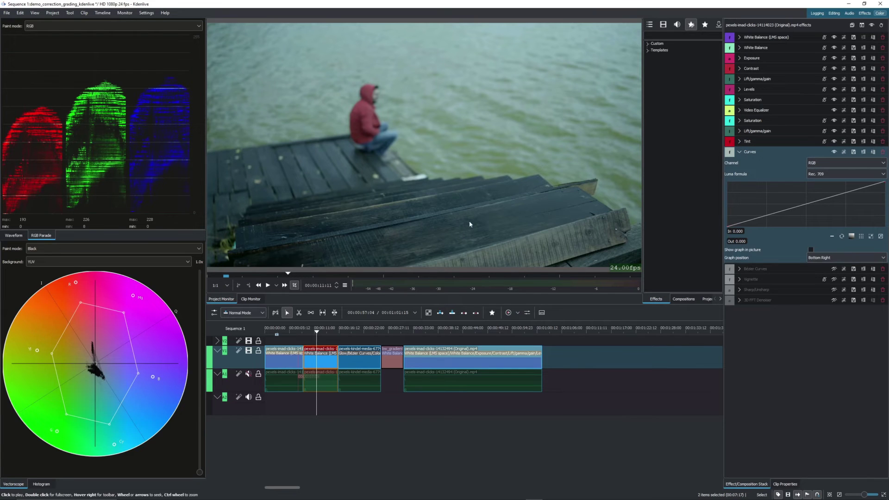
click(739, 152)
Enable Bézier Curves and inspect its top-right point at X 0.682, Y 0.877
click(834, 162)
click(750, 163)
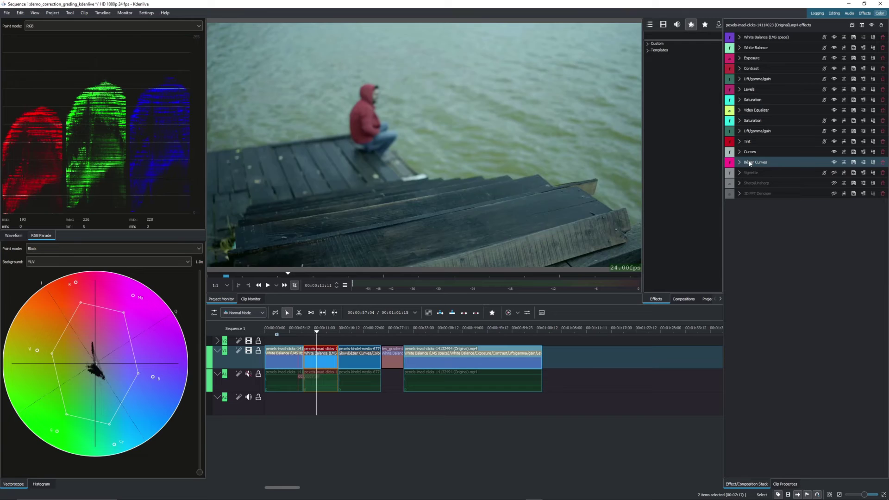
click(740, 162)
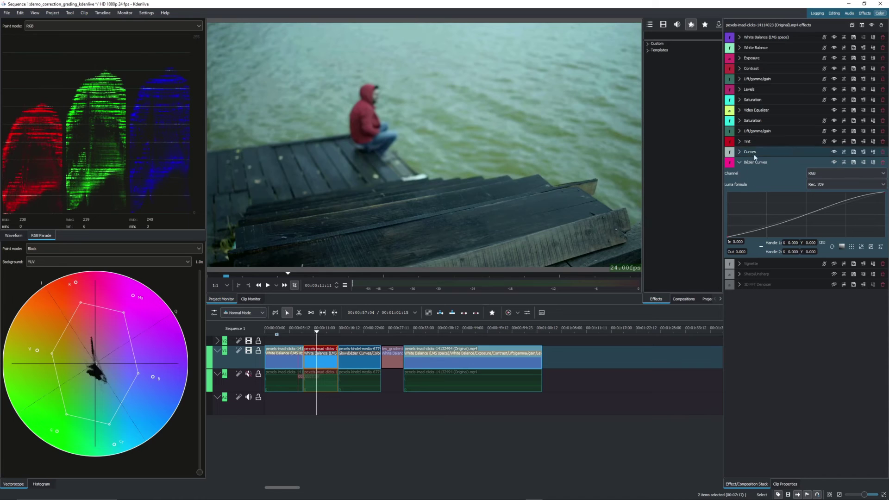
click(740, 163)
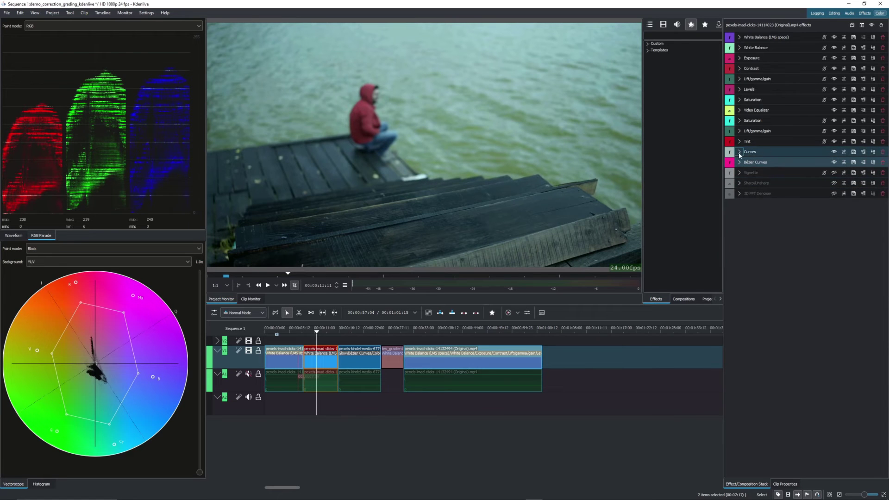
click(740, 162)
click(740, 151)
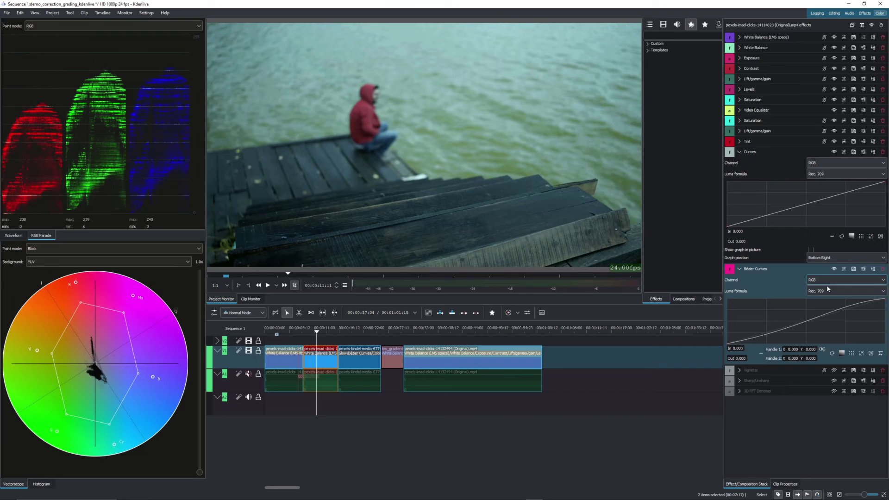
click(883, 300)
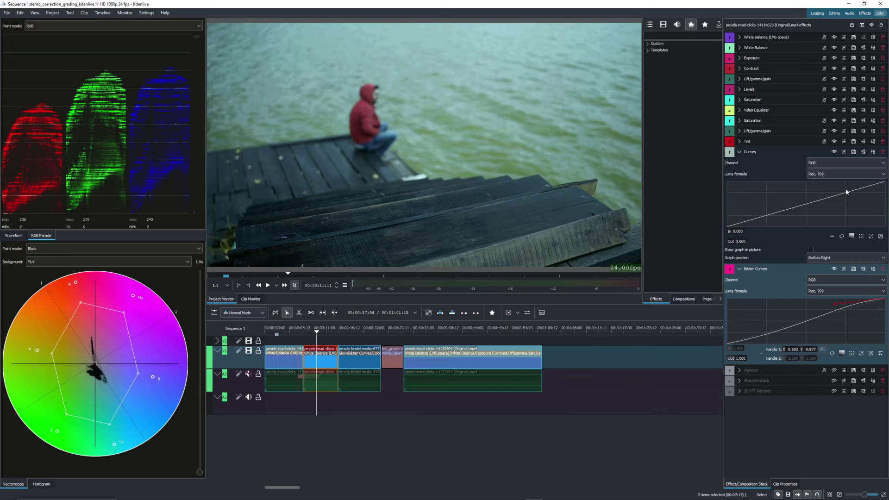
click(740, 152)
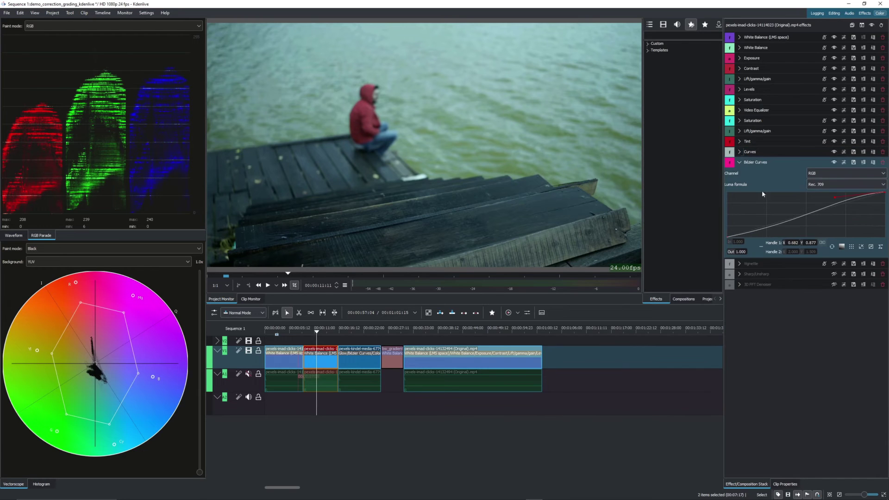
Re-enable Vignette, Sharp/Unsharp and 3D FFT Denoiser, and move Vignette to the end
click(740, 162)
click(834, 172)
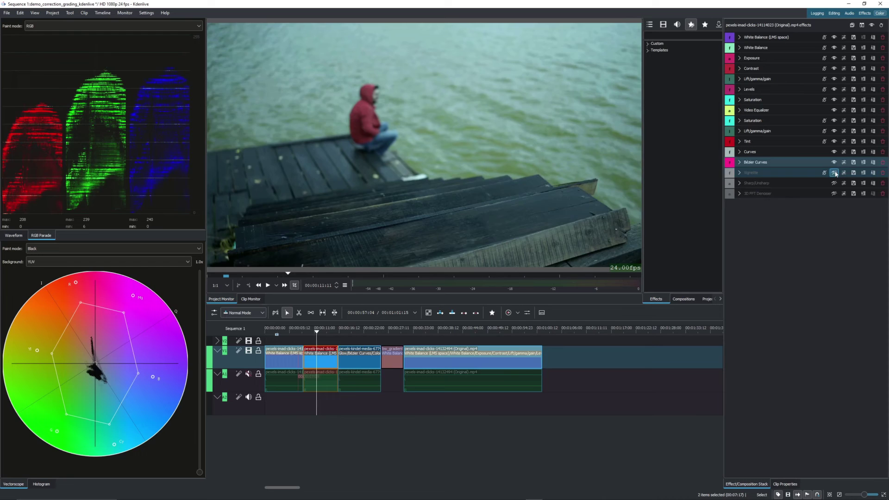
click(740, 173)
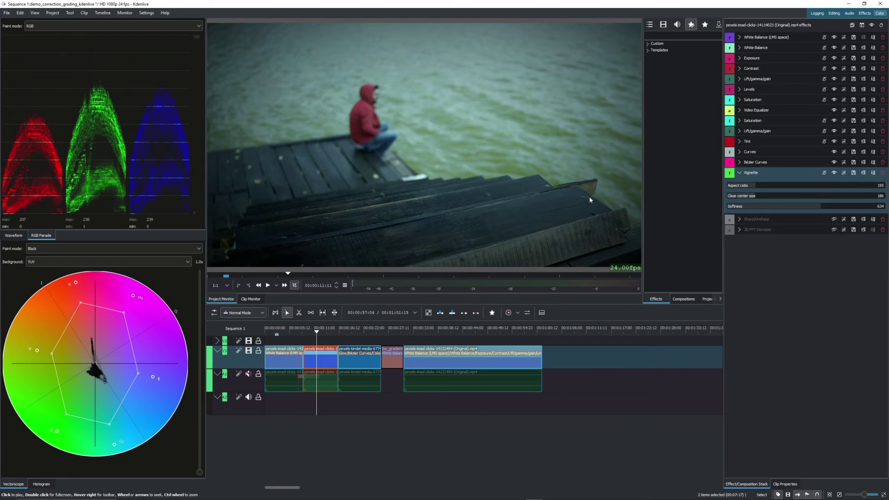
click(834, 220)
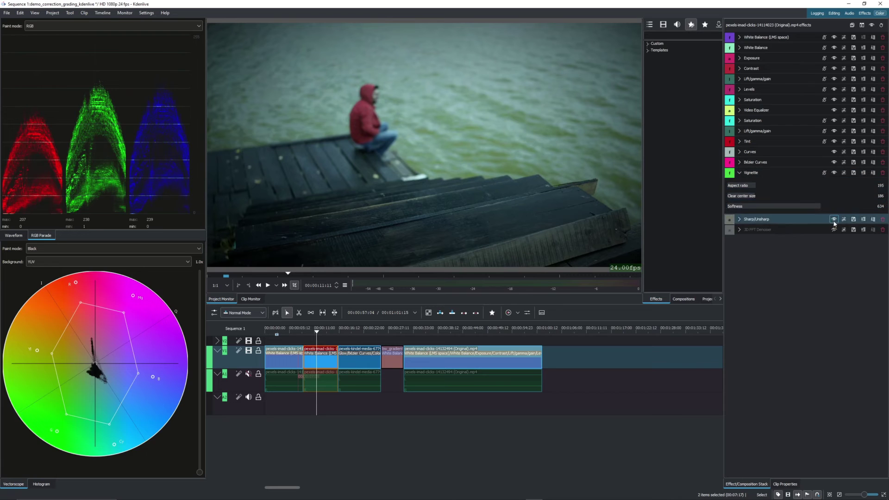
click(834, 230)
drag(774, 212, 773, 254)
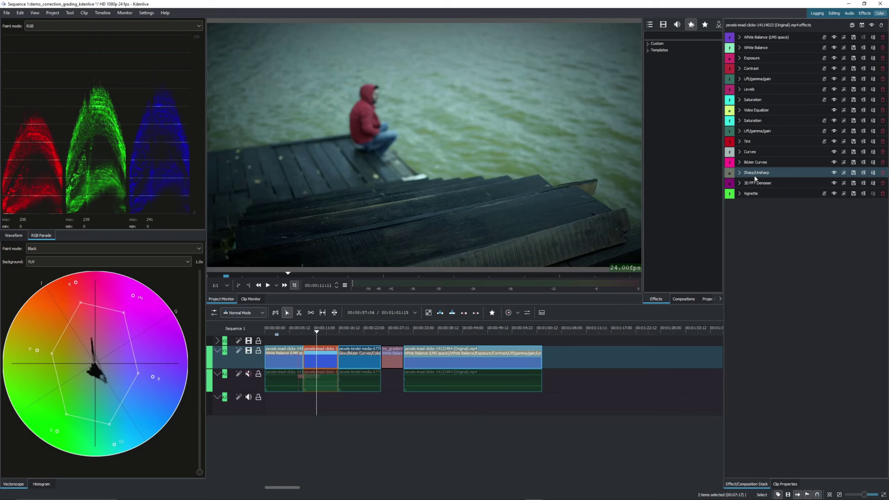
Expand the Sharp/Unsharp and 3D FFT Denoiser settings and preview a later frame
click(739, 172)
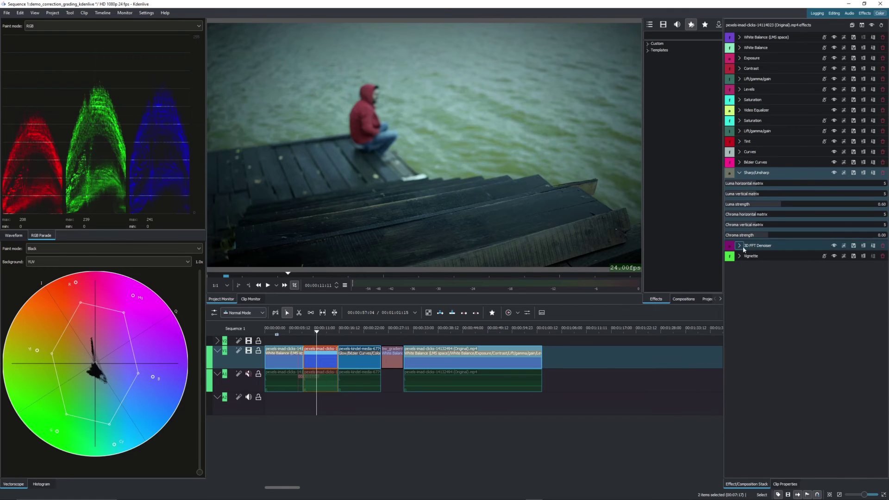
click(740, 246)
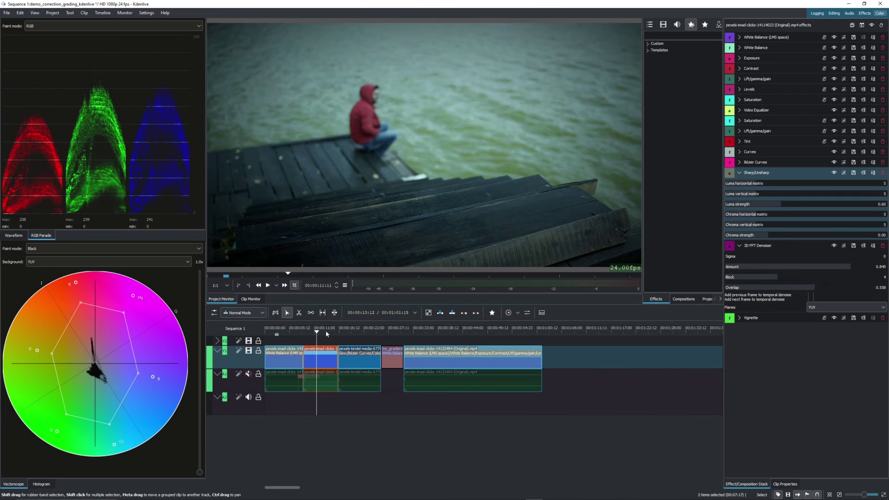
mouse_move(326, 329)
mouse_down()
mouse_move(310, 329)
mouse_move(325, 334)
mouse_up()
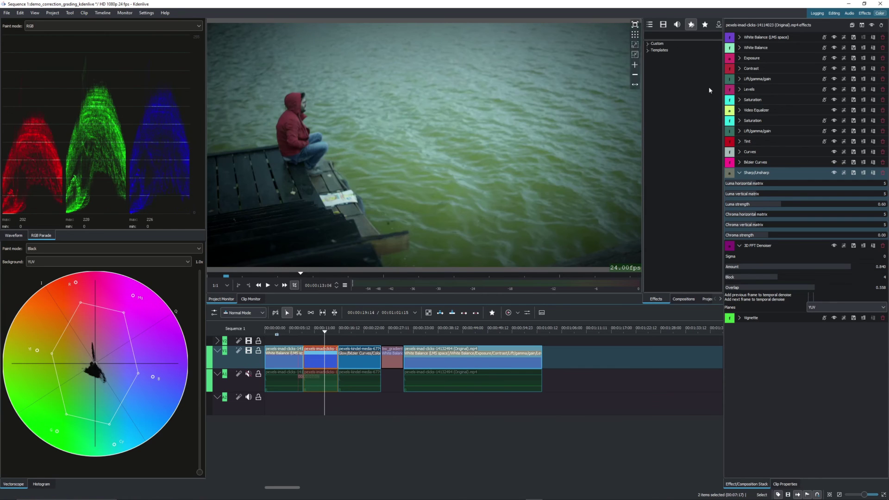
Search effects for 'noi', clear it, and show the custom effect templates
click(663, 24)
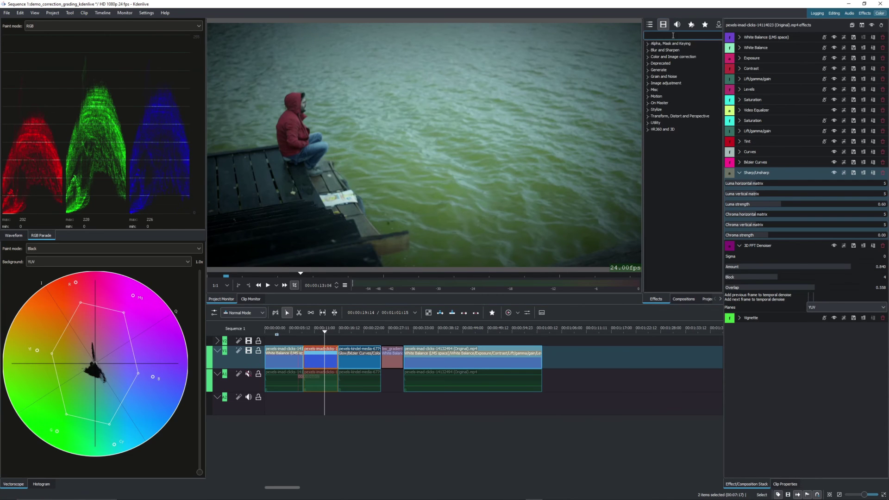
text(noi)
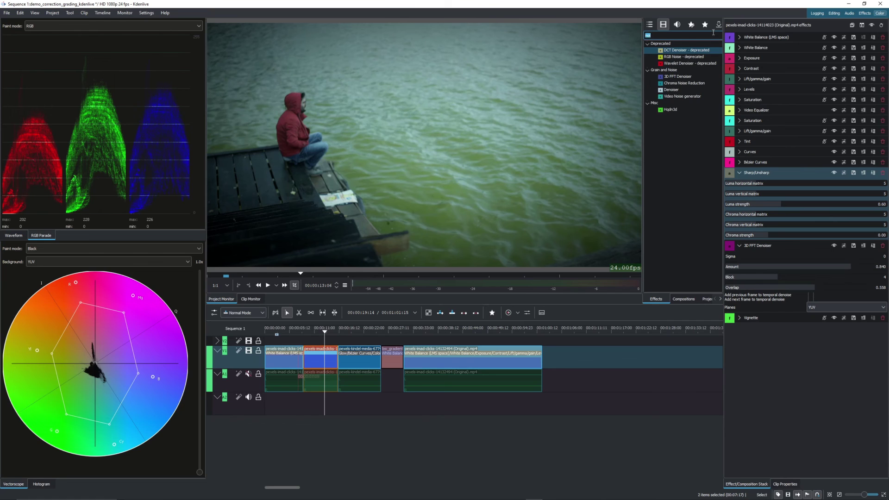
key(BackSpace)
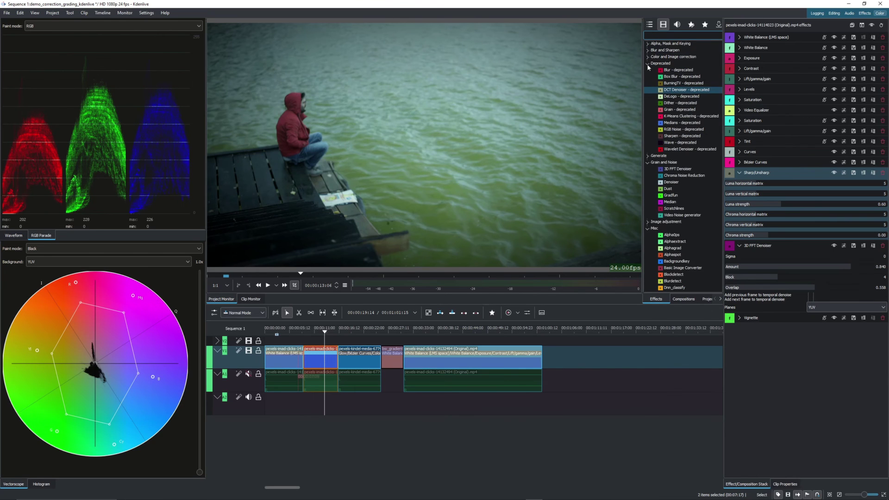
click(691, 25)
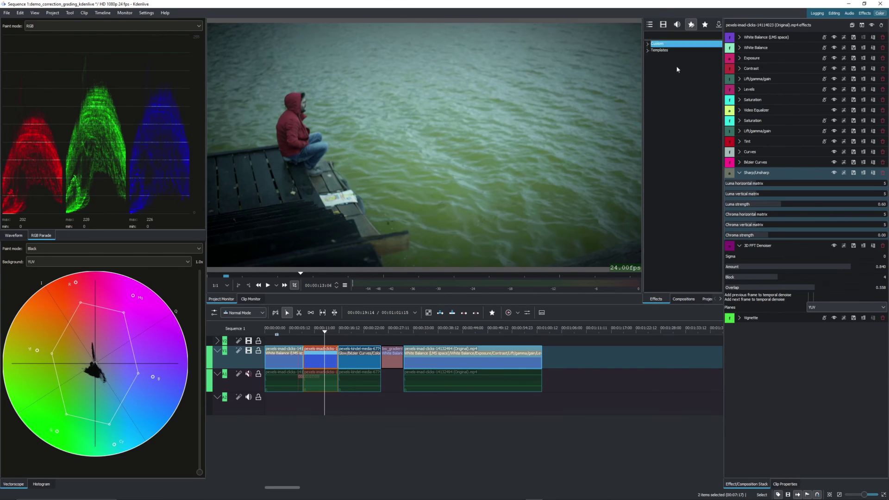
click(648, 50)
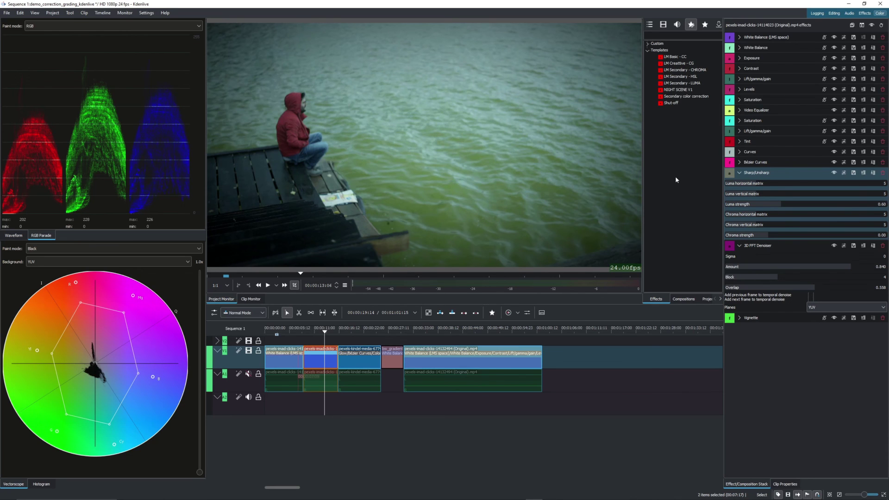
Collapse Sharp/Unsharp and 3D FFT Denoiser, then scrub to the bearded-man bench clip
click(739, 173)
click(739, 183)
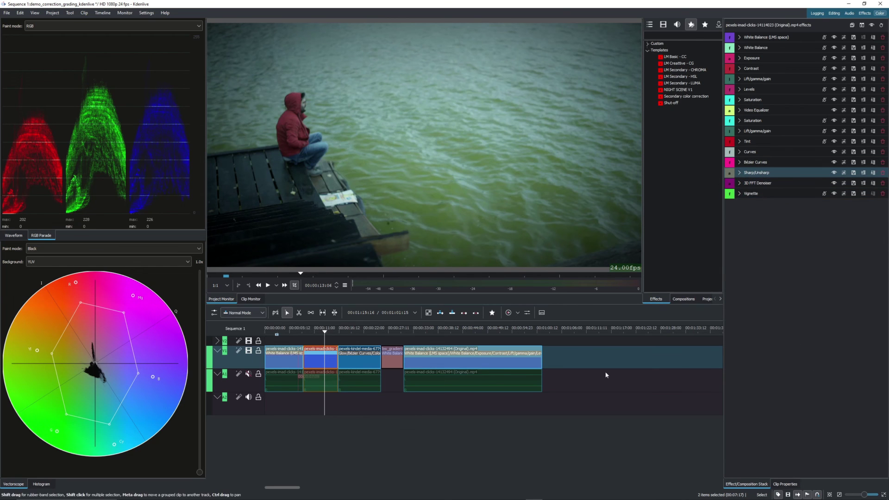
click(344, 332)
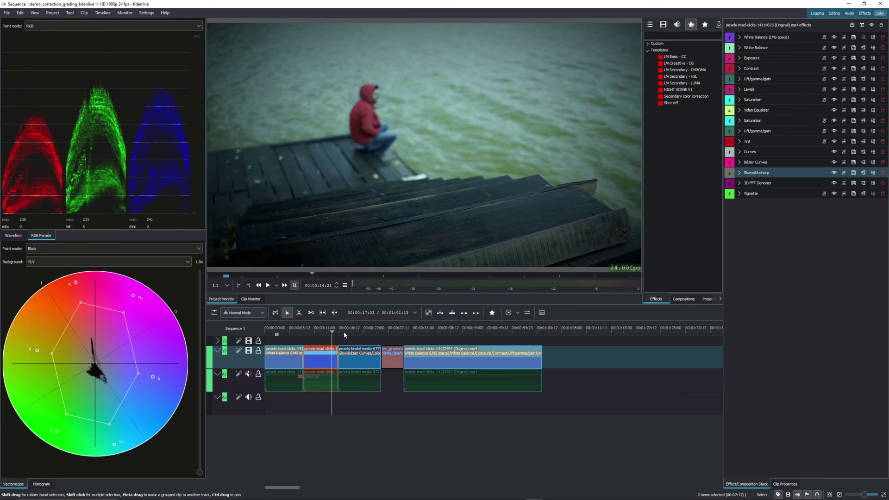
drag(344, 333, 447, 330)
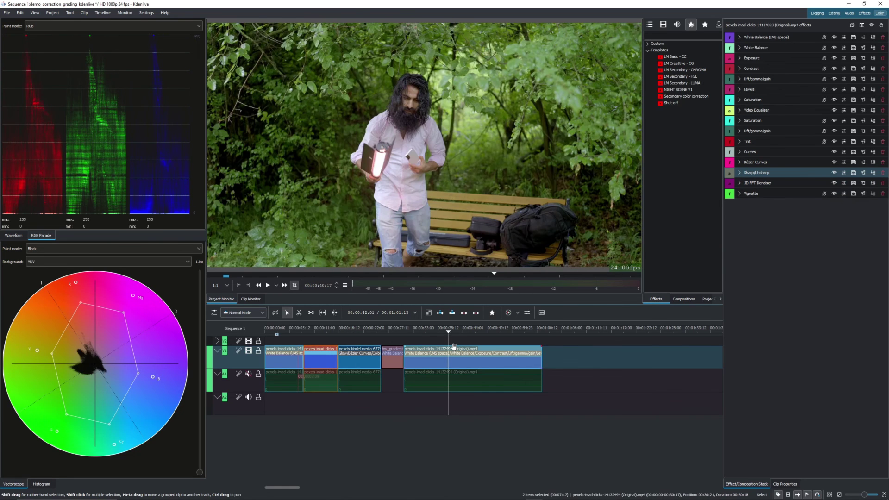